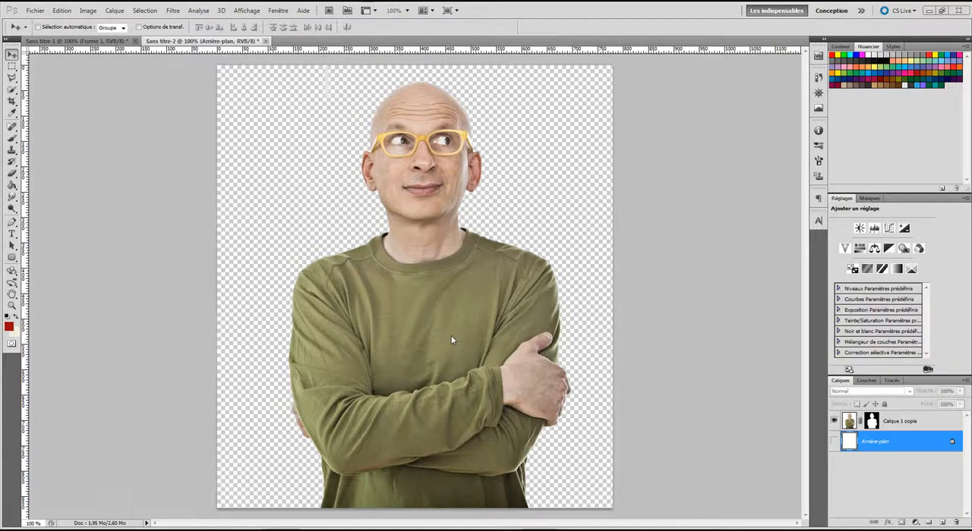
# Step: Add a new layer above the cut-out man and fill it with blue #0683e3
pyautogui.click(923, 429)
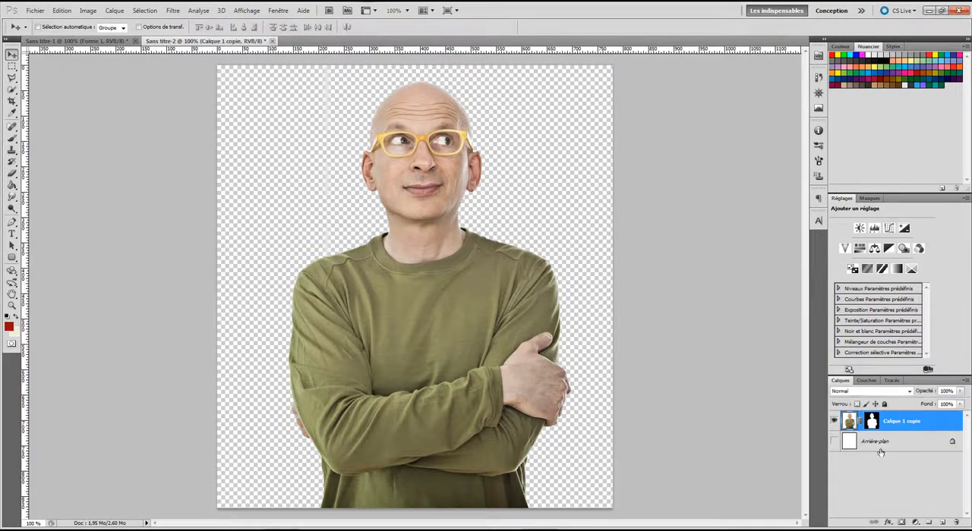
pyautogui.click(942, 523)
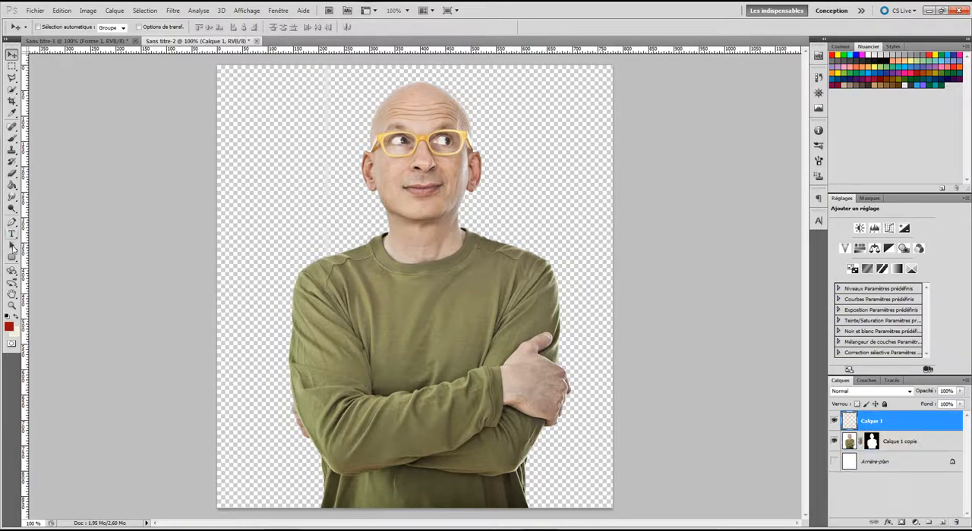
pyautogui.click(8, 328)
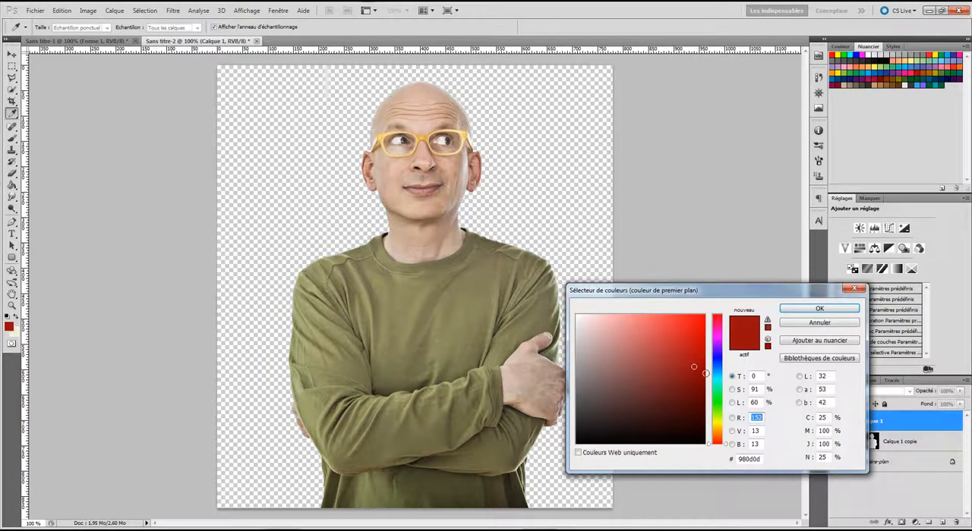
pyautogui.click(717, 369)
pyautogui.click(702, 328)
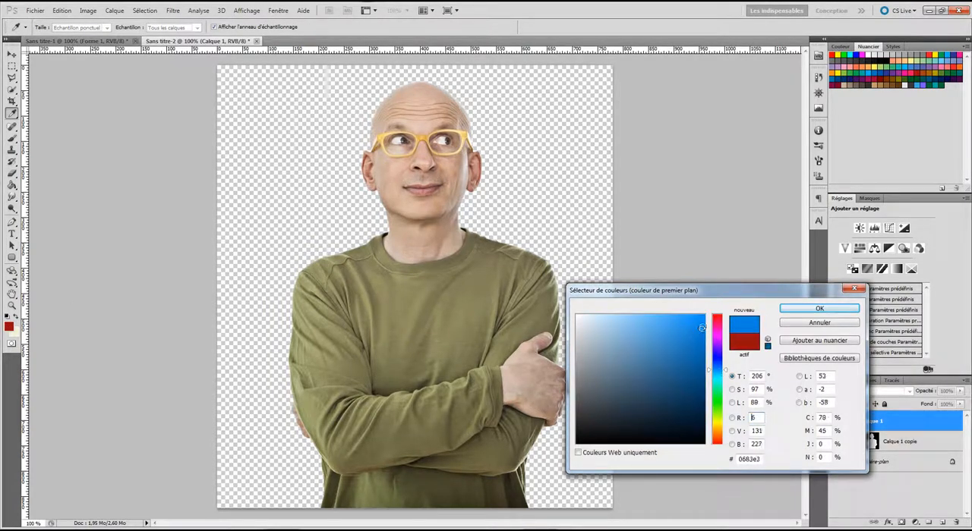
pyautogui.click(812, 310)
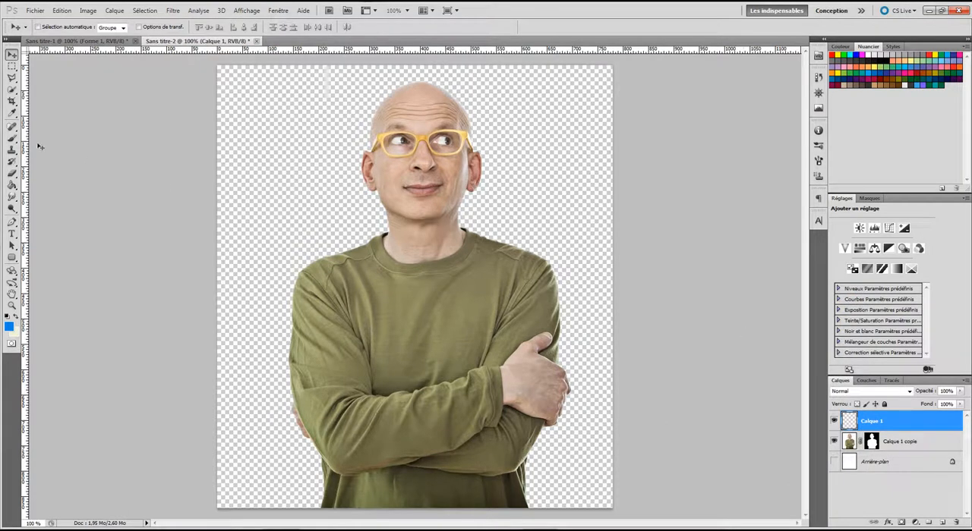
pyautogui.click(12, 186)
pyautogui.click(258, 267)
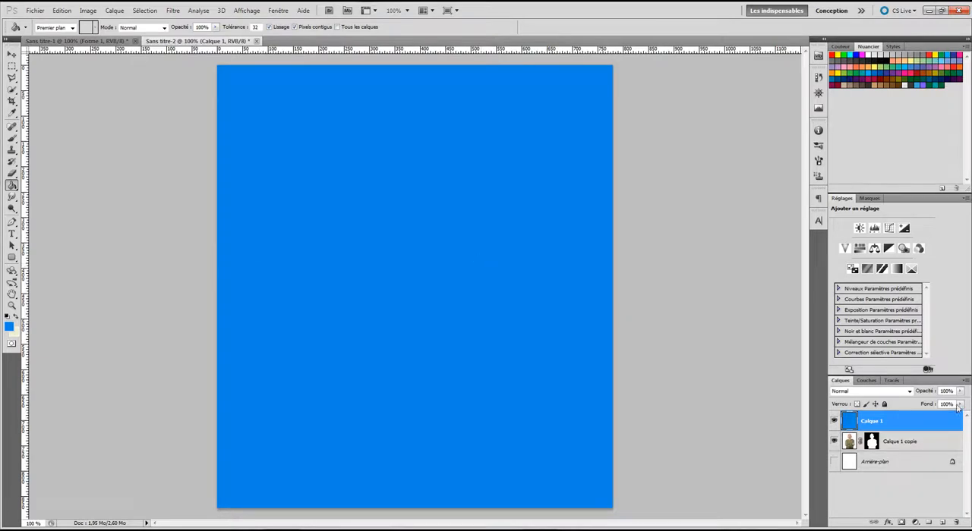
# Step: Lower the blue layer's opacity to 58% and clip it to the man's layer below
pyautogui.click(959, 393)
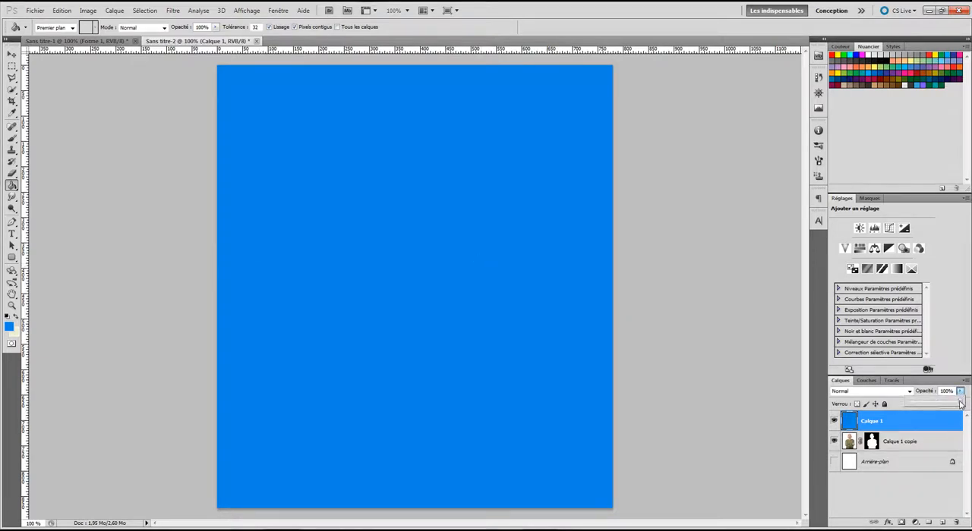
pyautogui.moveTo(960, 405); pyautogui.dragTo(939, 405)
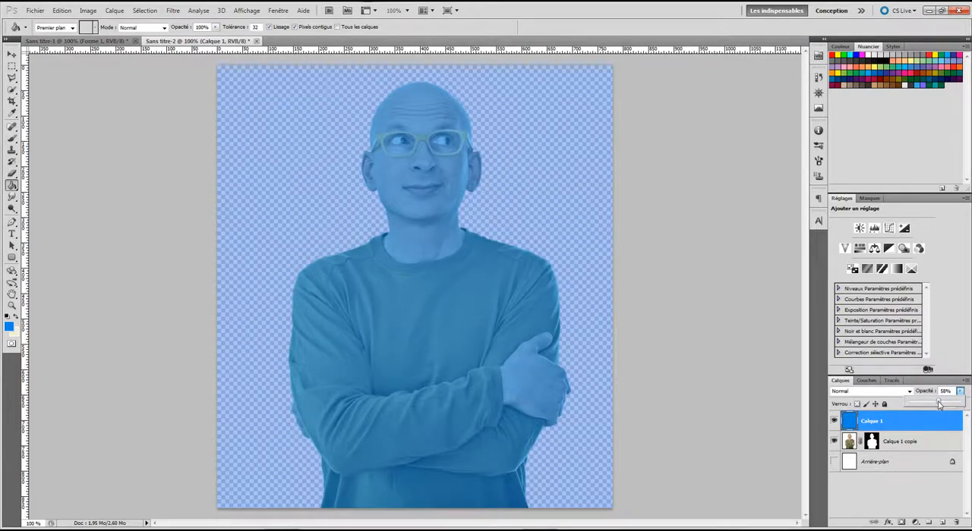
pyautogui.click(919, 431)
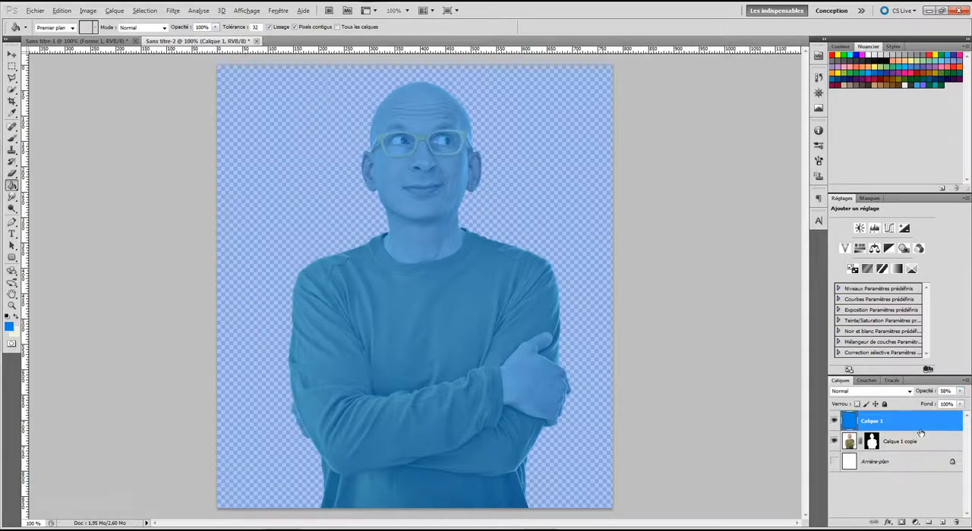
pyautogui.keyDown('alt'); pyautogui.click(926, 431); pyautogui.keyUp('alt')
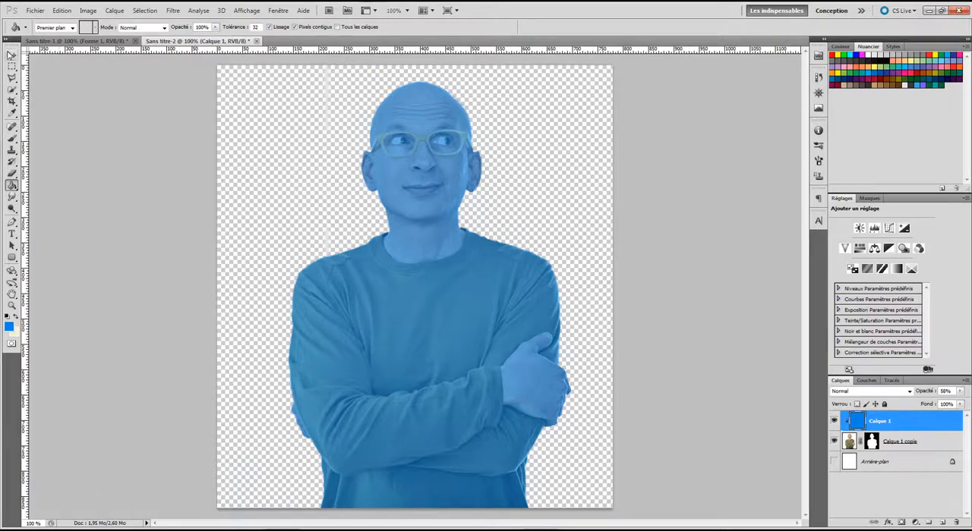
pyautogui.click(11, 55)
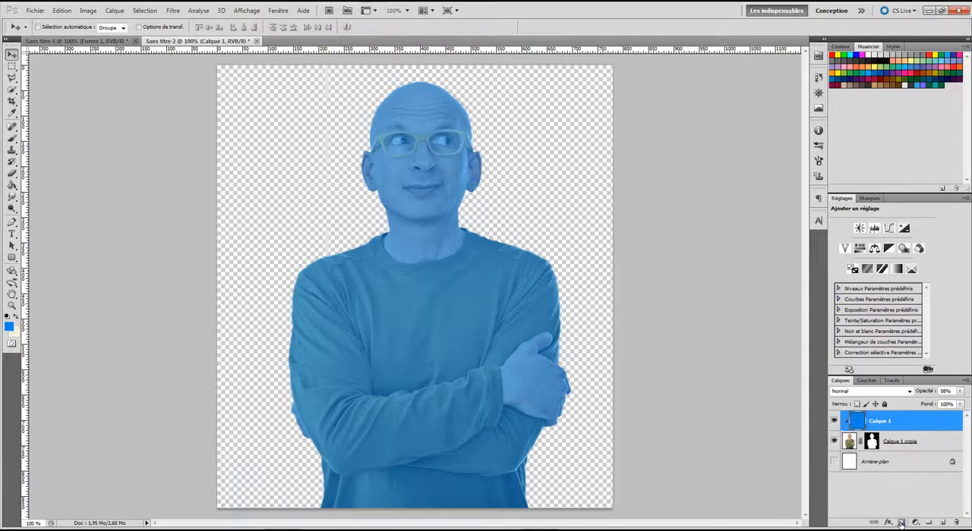
# Step: Add a layer mask to the blue layer and paint black across the forehead with the soft 45 px brush
pyautogui.click(900, 524)
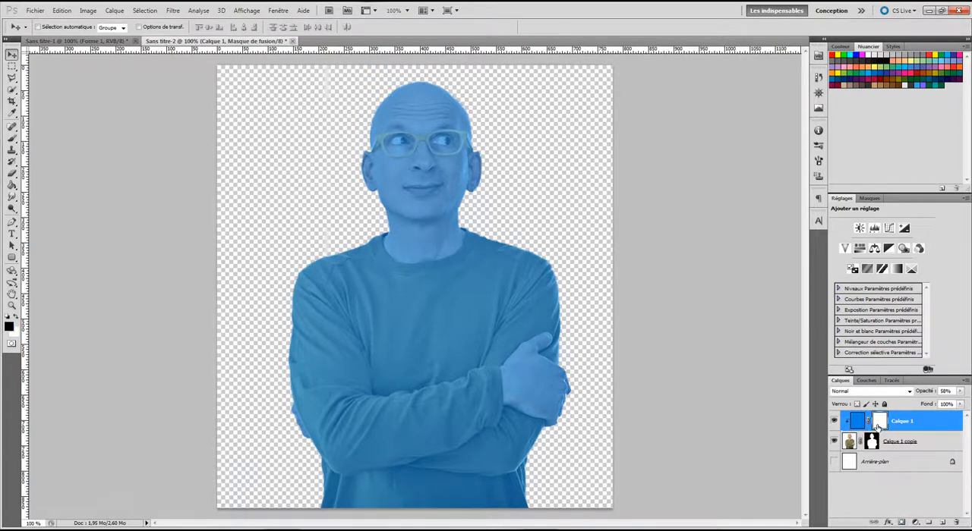
pyautogui.click(11, 139)
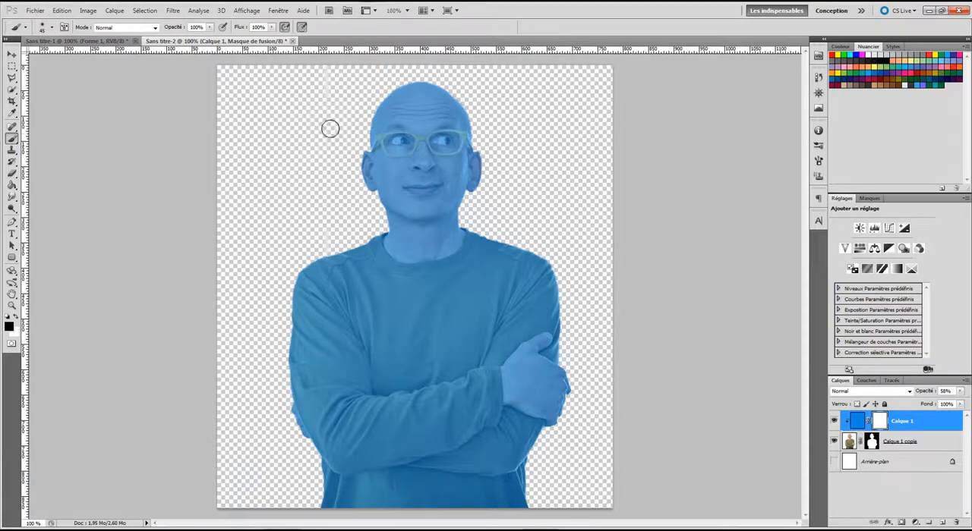
pyautogui.moveTo(379, 126); pyautogui.dragTo(465, 124)
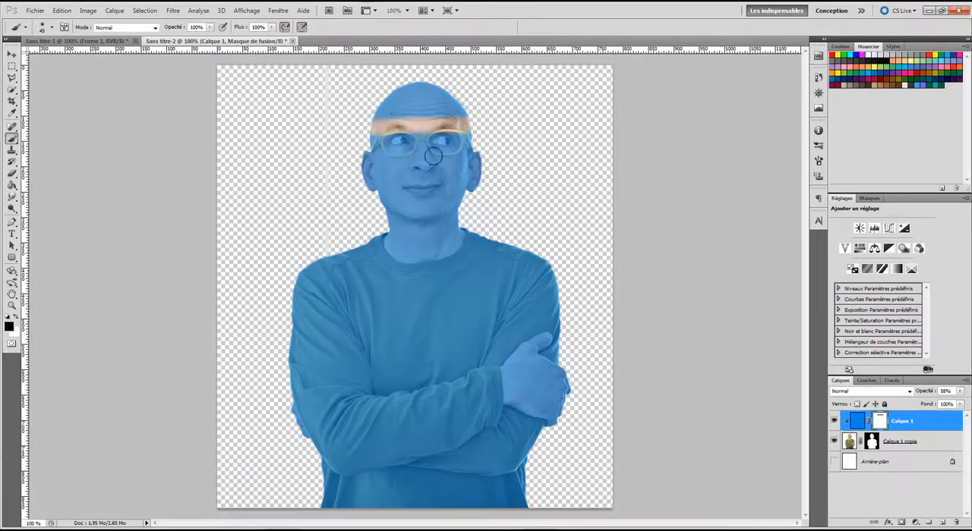
# Step: Switch to a hard round brush of about 62 px and mask the blue off the head and face down to the mouth
pyautogui.click(52, 28)
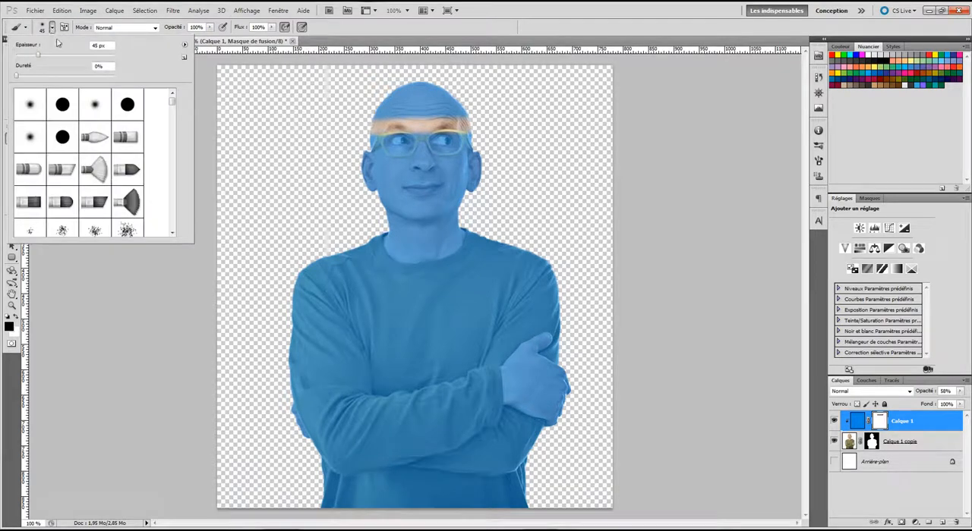
pyautogui.click(62, 104)
pyautogui.moveTo(45, 58); pyautogui.dragTo(47, 59)
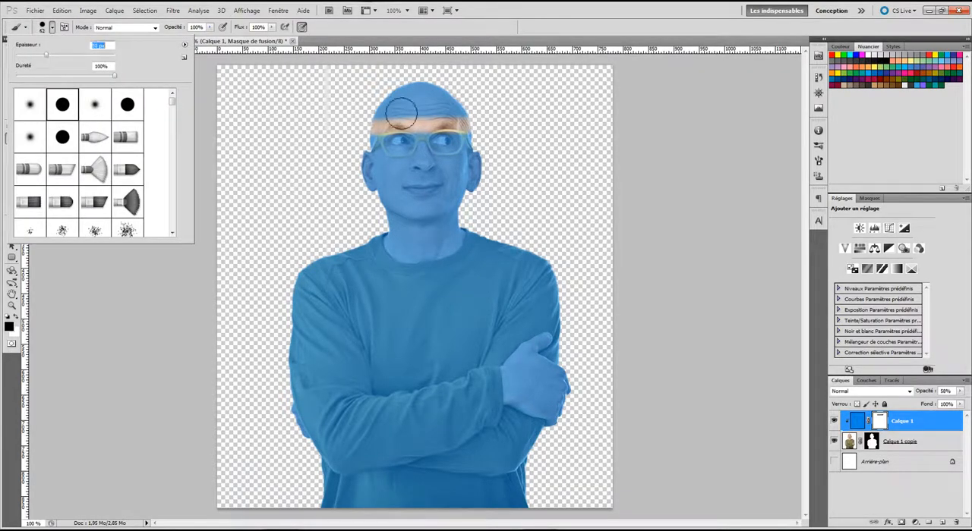
pyautogui.moveTo(369, 116)
pyautogui.mouseDown()
pyautogui.moveTo(503, 112)
pyautogui.moveTo(382, 94)
pyautogui.mouseUp()
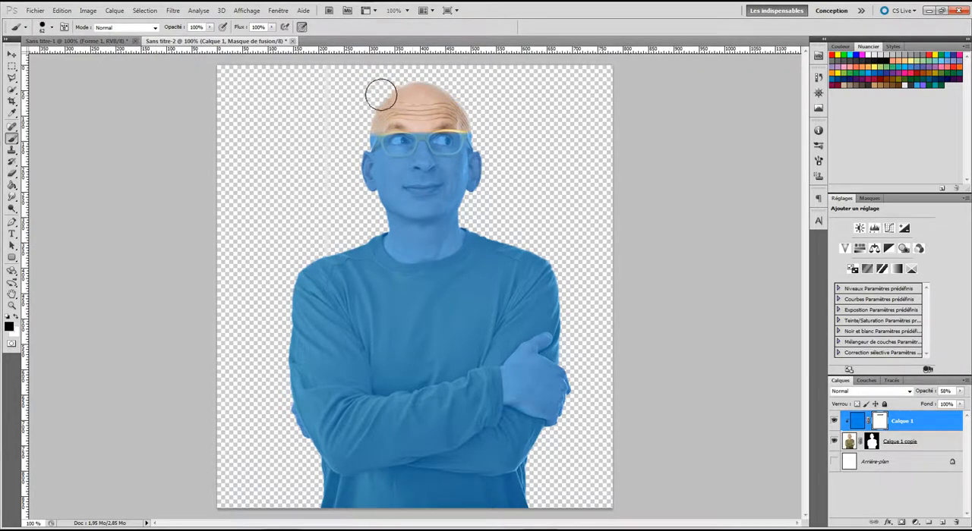
pyautogui.moveTo(334, 176)
pyautogui.mouseDown()
pyautogui.moveTo(509, 179)
pyautogui.moveTo(514, 166)
pyautogui.moveTo(327, 145)
pyautogui.moveTo(491, 139)
pyautogui.mouseUp()
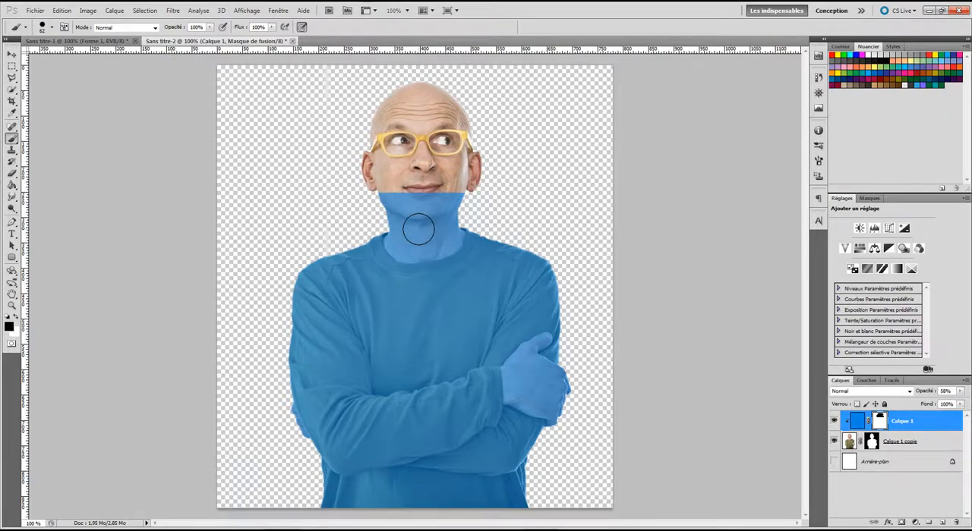
# Step: Mask the blue off the chin and the upper part of the neck with the hard brush
pyautogui.scroll(2, 419, 229)
pyautogui.moveTo(425, 191); pyautogui.dragTo(395, 337)
pyautogui.moveTo(364, 260)
pyautogui.mouseDown()
pyautogui.moveTo(348, 187)
pyautogui.moveTo(306, 138)
pyautogui.moveTo(324, 161)
pyautogui.moveTo(530, 145)
pyautogui.moveTo(453, 182)
pyautogui.moveTo(398, 242)
pyautogui.moveTo(473, 198)
pyautogui.moveTo(454, 248)
pyautogui.moveTo(397, 259)
pyautogui.moveTo(365, 281)
pyautogui.mouseUp()
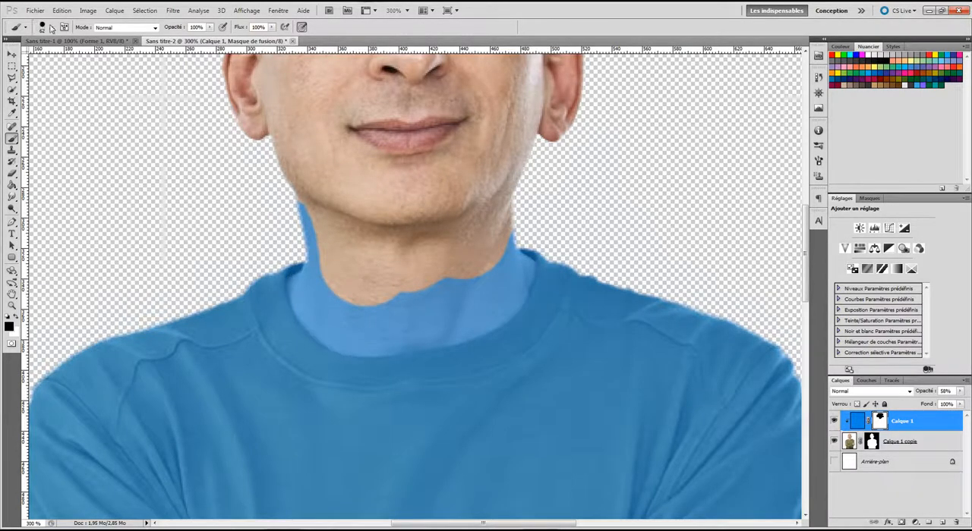
# Step: Reduce the brush to 19 px and outline the remaining blue neck area along the collar with the Polygonal Lasso
pyautogui.click(51, 28)
pyautogui.moveTo(42, 56); pyautogui.dragTo(28, 58)
pyautogui.click(324, 299)
pyautogui.click(13, 79)
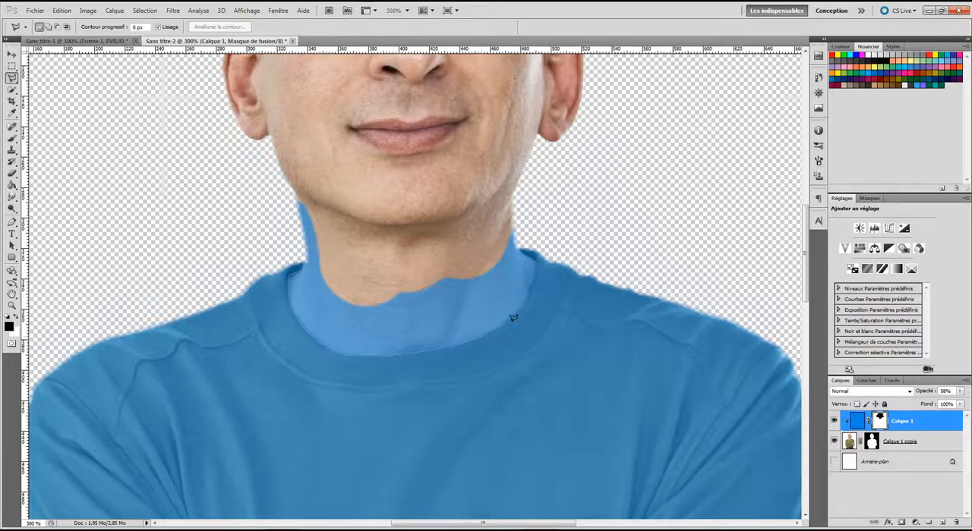
pyautogui.click(517, 245)
pyautogui.click(517, 227)
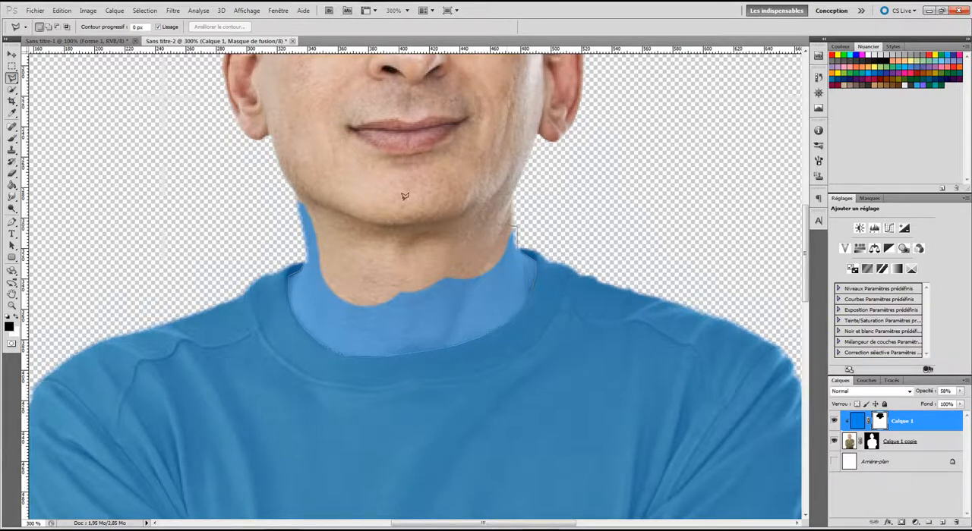
pyautogui.click(259, 186)
pyautogui.doubleClick(303, 259)
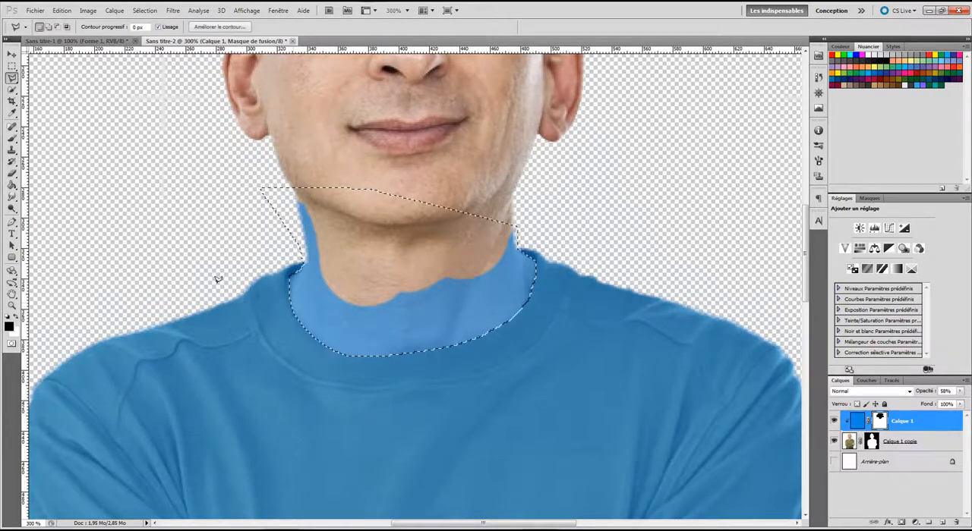
# Step: Paint black on the mask inside the neck selection to remove the blue, and clear the selection
pyautogui.click(12, 137)
pyautogui.moveTo(265, 297)
pyautogui.mouseDown()
pyautogui.moveTo(520, 315)
pyautogui.moveTo(357, 341)
pyautogui.moveTo(486, 299)
pyautogui.moveTo(527, 223)
pyautogui.moveTo(389, 303)
pyautogui.moveTo(488, 284)
pyautogui.moveTo(316, 221)
pyautogui.moveTo(340, 275)
pyautogui.moveTo(314, 321)
pyautogui.moveTo(412, 339)
pyautogui.moveTo(317, 299)
pyautogui.moveTo(480, 295)
pyautogui.moveTo(217, 278)
pyautogui.mouseUp()
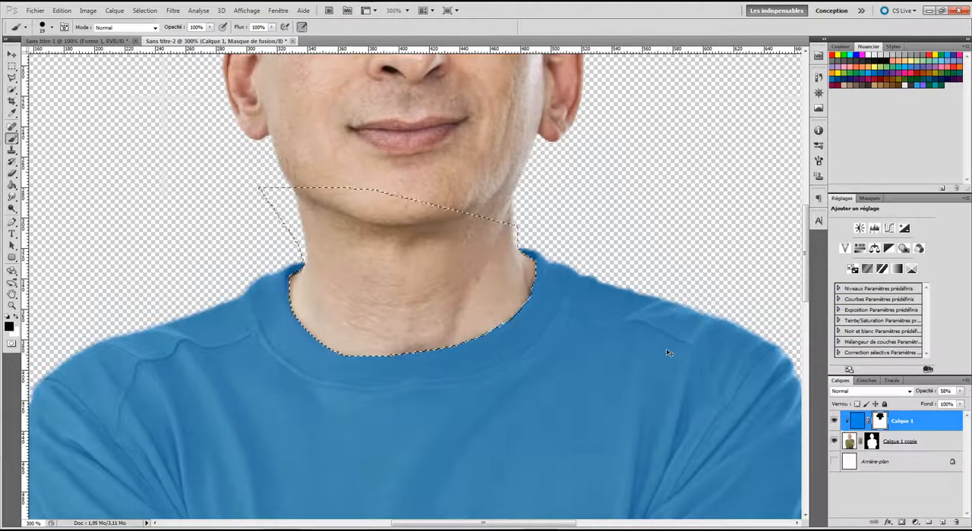
pyautogui.hotkey('ctrl', 'd')
# Step: Set the brush size to 10 px and touch up the mask where the neck meets the collar
pyautogui.click(50, 28)
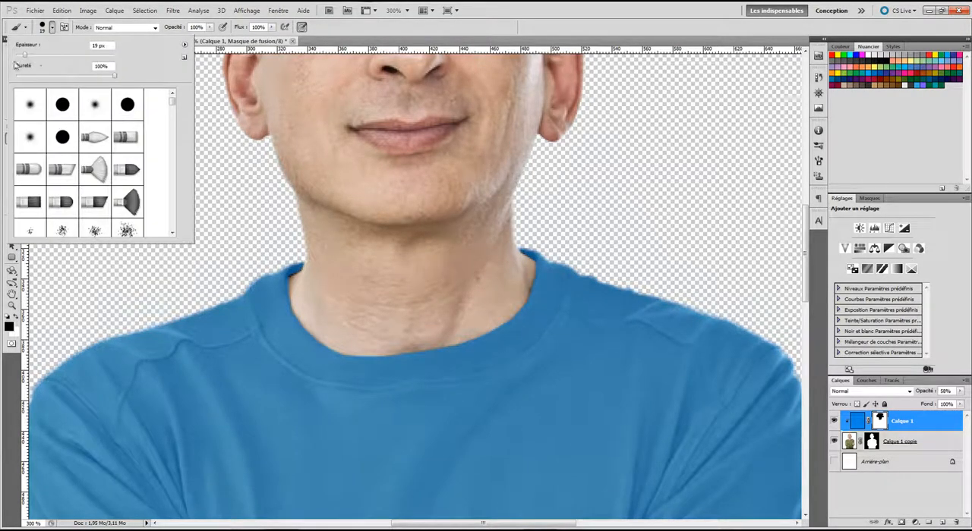
pyautogui.moveTo(22, 57); pyautogui.dragTo(20, 57)
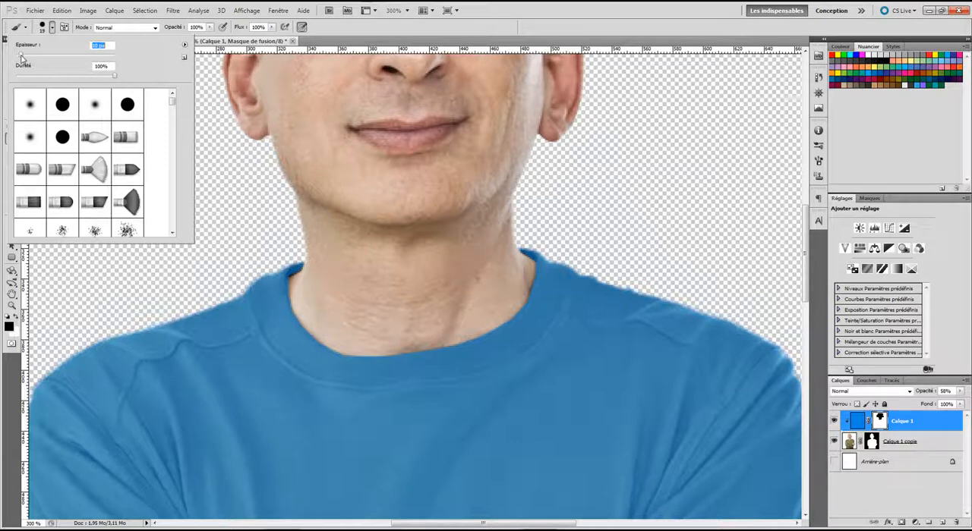
pyautogui.click(293, 282)
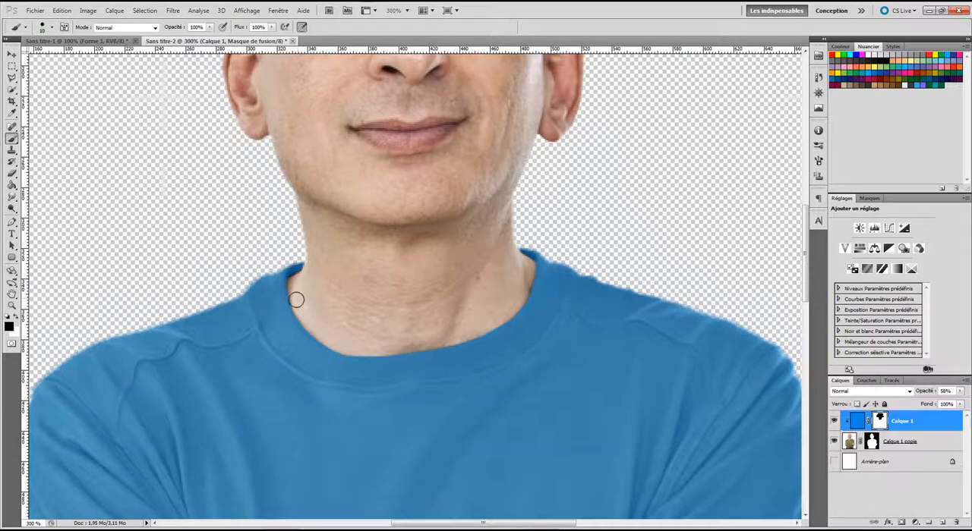
# Step: Select the fingers showing behind the upper arm by outlining them along the sleeve edge with the Polygonal Lasso
pyautogui.moveTo(481, 451); pyautogui.dragTo(419, 216)
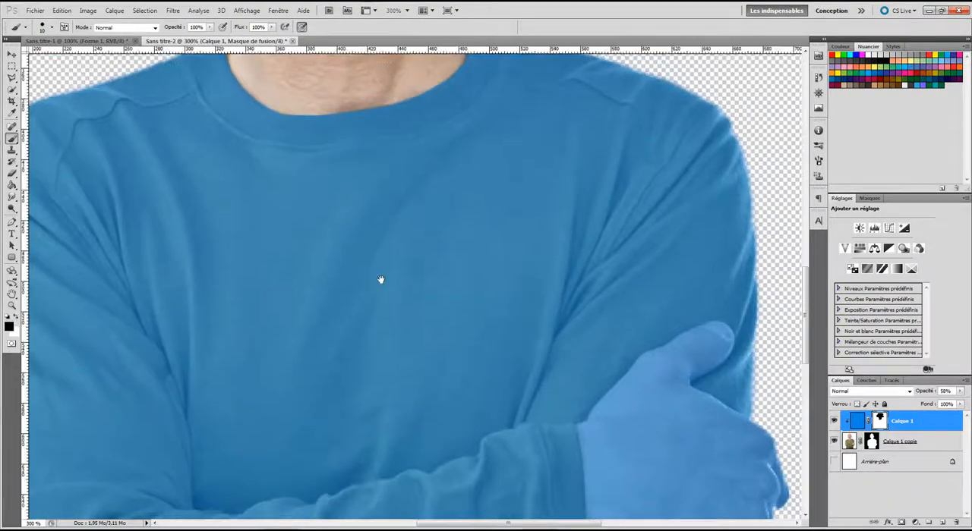
pyautogui.moveTo(459, 400); pyautogui.dragTo(371, 215)
pyautogui.moveTo(191, 324); pyautogui.dragTo(557, 226)
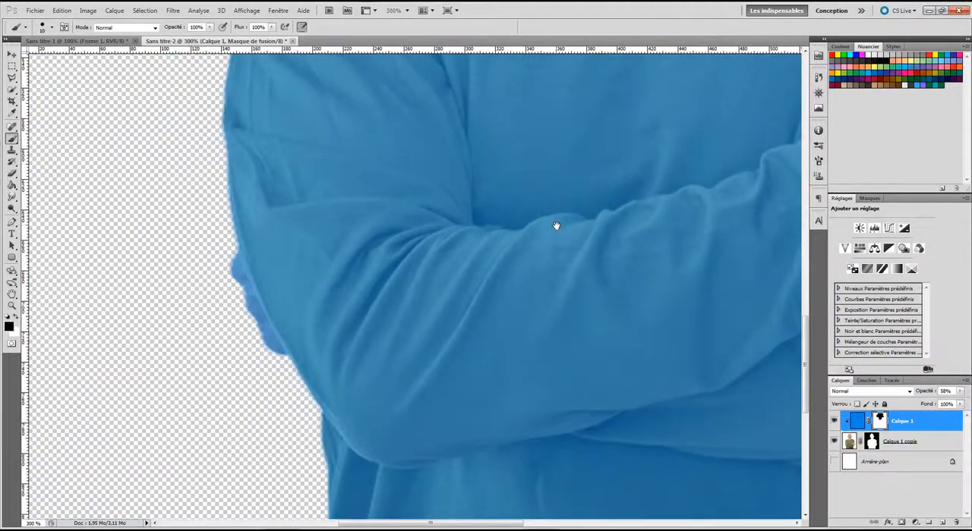
pyautogui.click(12, 77)
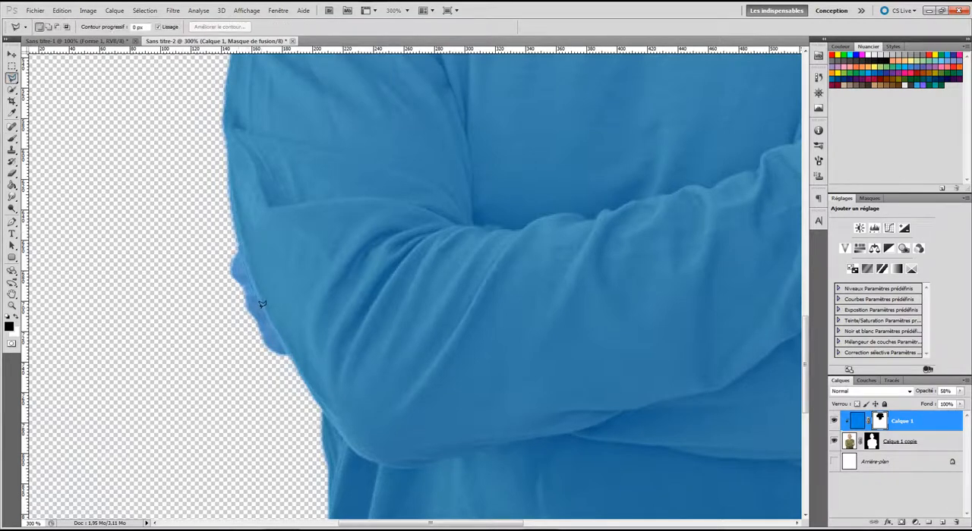
pyautogui.click(290, 359)
pyautogui.click(271, 390)
pyautogui.click(193, 302)
pyautogui.click(216, 248)
pyautogui.doubleClick(240, 247)
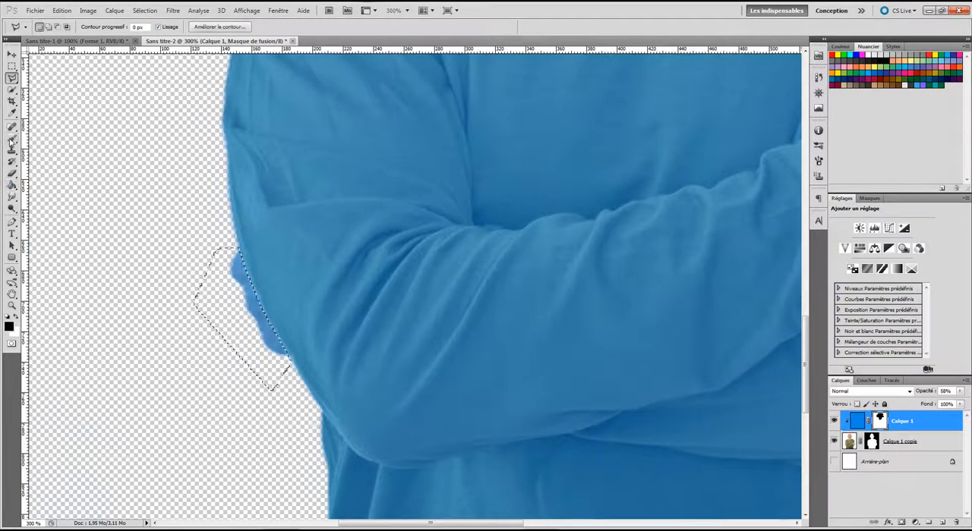
# Step: Paint black on the mask over the selected fingers to remove the blue, and clear the selection
pyautogui.press('b')
pyautogui.moveTo(237, 261)
pyautogui.mouseDown()
pyautogui.moveTo(302, 382)
pyautogui.moveTo(239, 245)
pyautogui.moveTo(267, 355)
pyautogui.moveTo(213, 249)
pyautogui.moveTo(257, 343)
pyautogui.moveTo(203, 316)
pyautogui.moveTo(227, 314)
pyautogui.mouseUp()
pyautogui.hotkey('ctrl', 'd')
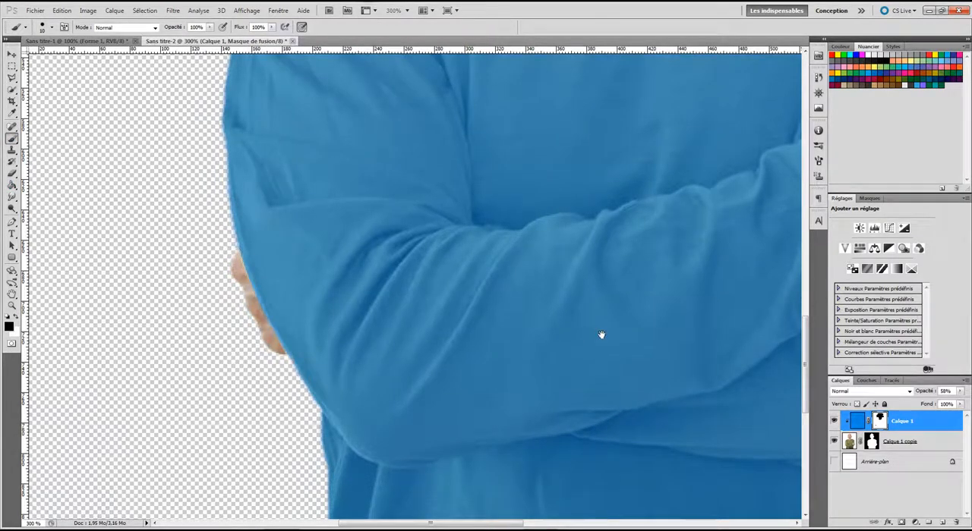
# Step: Swap the foreground and background colours to make white the painting colour
pyautogui.moveTo(600, 334); pyautogui.dragTo(396, 329)
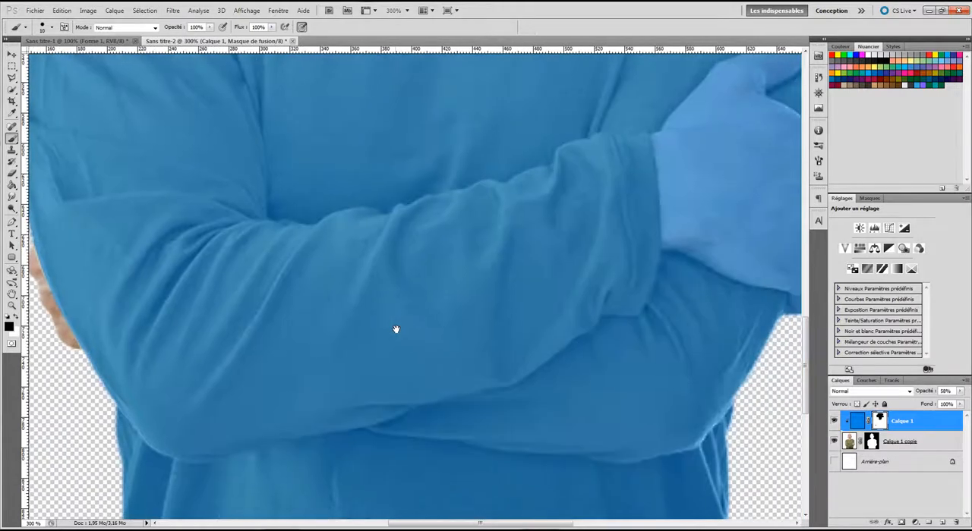
pyautogui.moveTo(86, 289); pyautogui.dragTo(220, 299)
pyautogui.press('x')
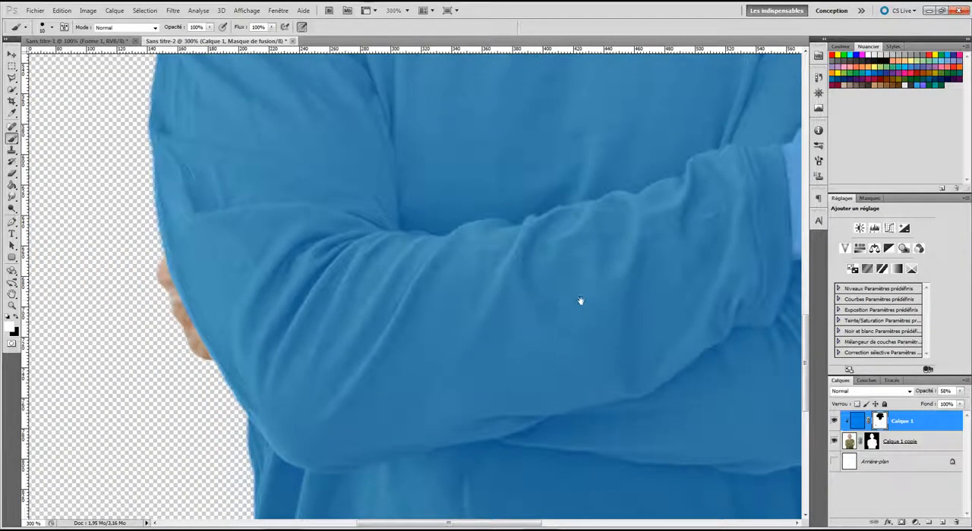
pyautogui.moveTo(582, 299); pyautogui.dragTo(240, 382)
pyautogui.moveTo(562, 312)
pyautogui.mouseDown()
pyautogui.moveTo(403, 319)
pyautogui.moveTo(356, 360)
pyautogui.mouseUp()
pyautogui.hotkey('ctrl', 'r')
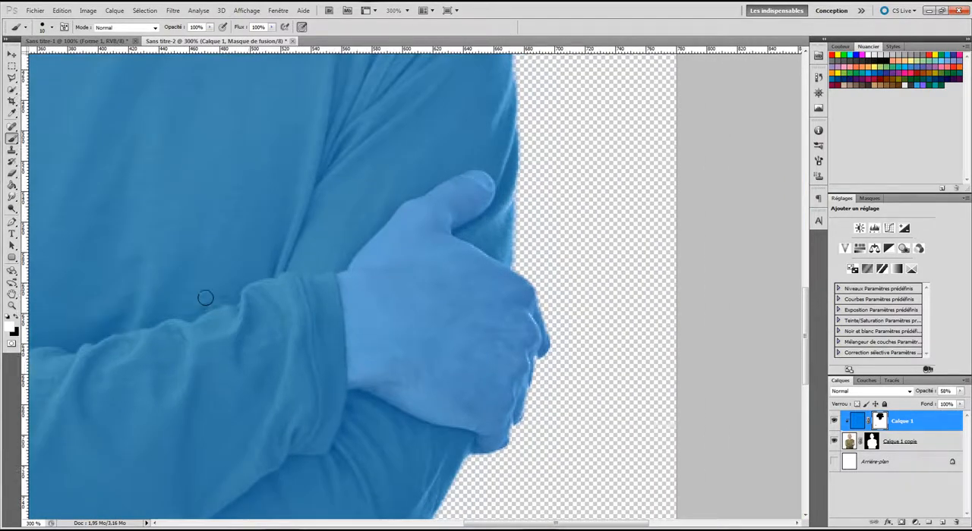
# Step: Select the whole hand resting on the arm by outlining it along the cuff and sleeve with the Polygonal Lasso
pyautogui.click(12, 79)
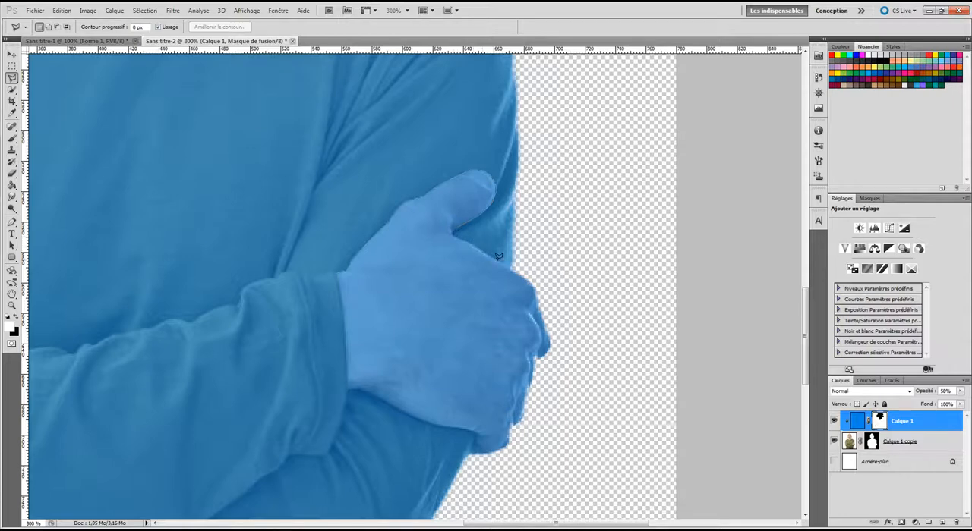
pyautogui.click(515, 270)
pyautogui.click(561, 284)
pyautogui.click(603, 372)
pyautogui.click(506, 462)
pyautogui.click(466, 430)
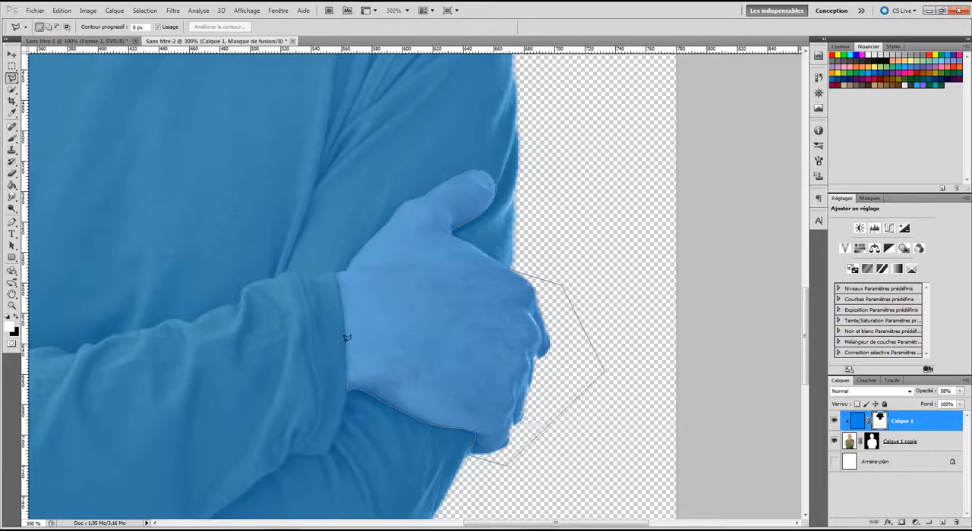
pyautogui.click(337, 270)
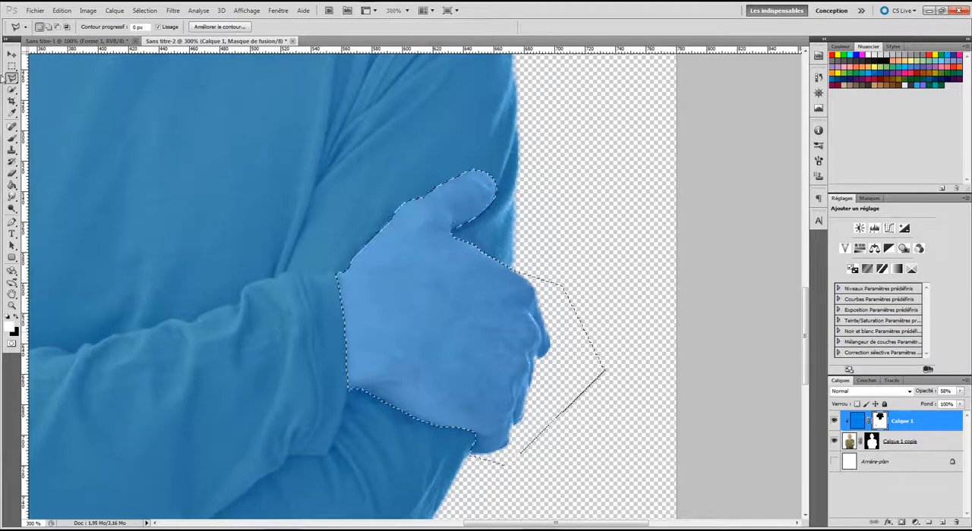
# Step: Paint black on the mask over the selected hand with a 119 px brush to remove the blue, and clear the selection
pyautogui.press('b')
pyautogui.click(51, 27)
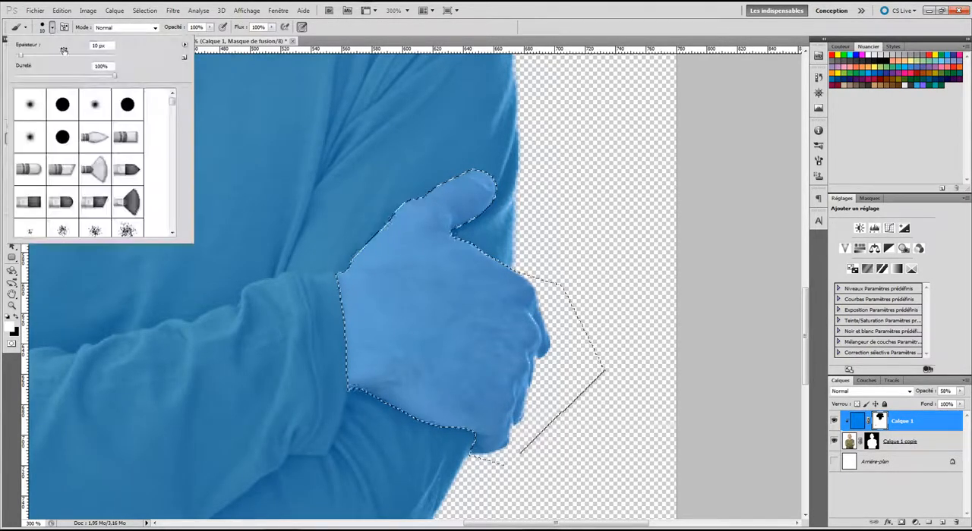
pyautogui.click(63, 55)
pyautogui.click(432, 200)
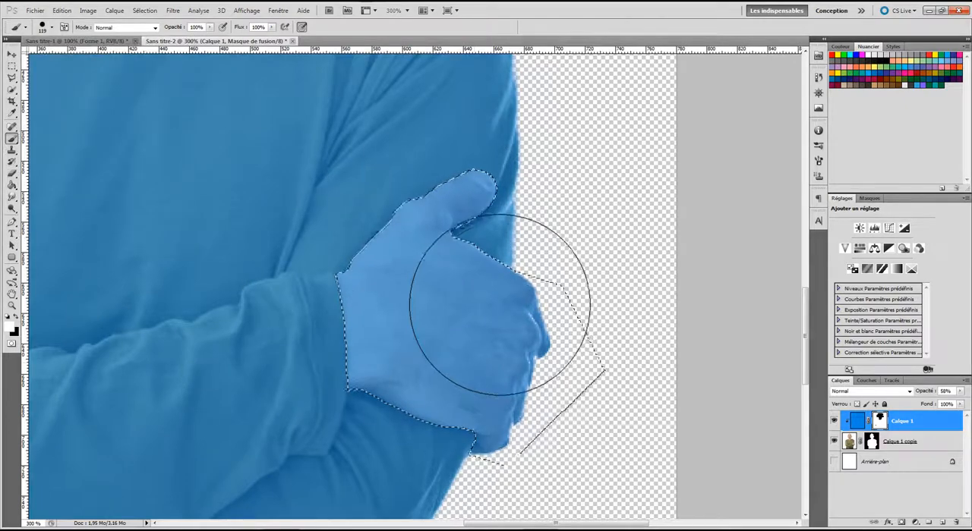
pyautogui.press('x')
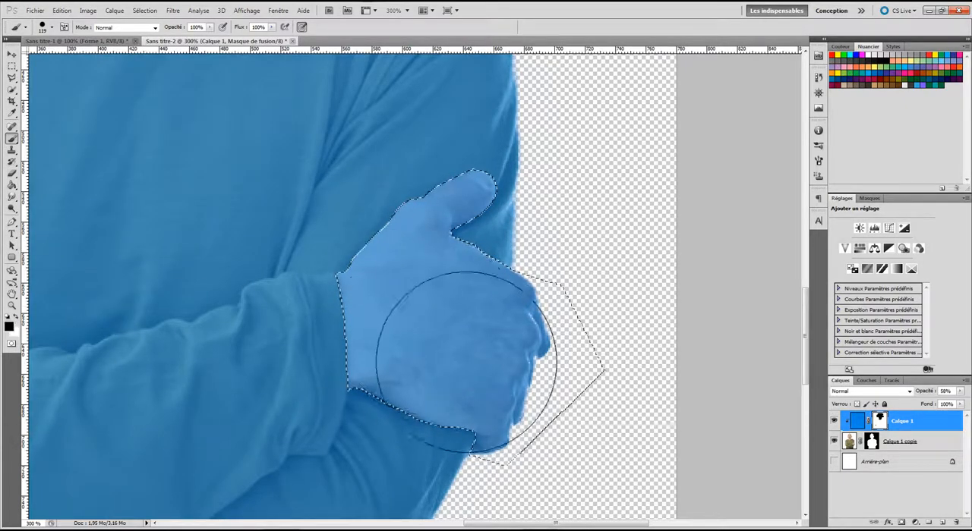
pyautogui.moveTo(473, 390)
pyautogui.mouseDown()
pyautogui.moveTo(330, 291)
pyautogui.moveTo(462, 304)
pyautogui.mouseUp()
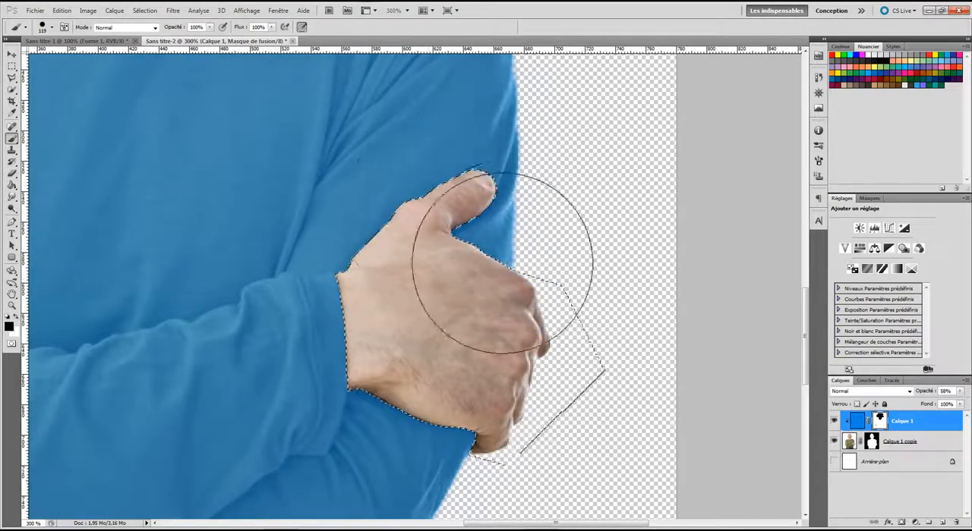
pyautogui.hotkey('ctrl', 'd')
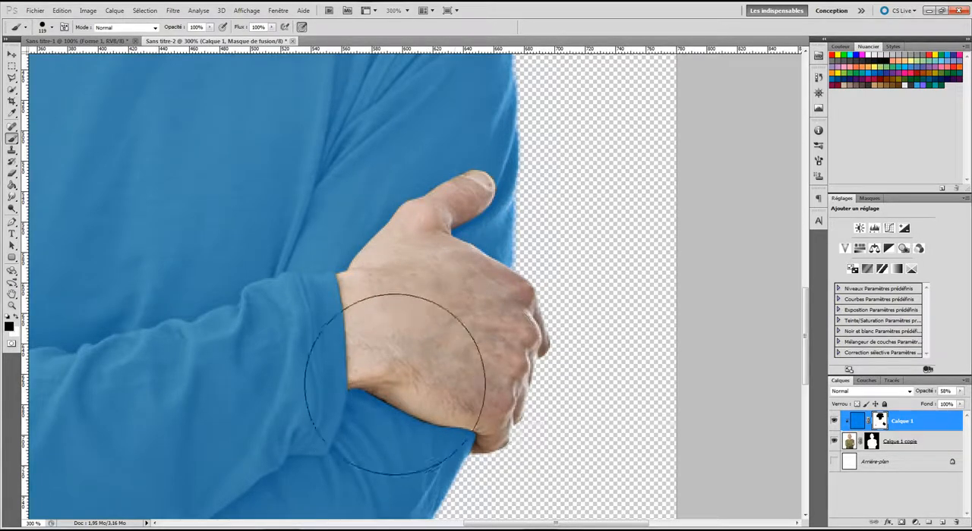
# Step: Touch up the mask along the hand's edges by painting white with a much smaller hard brush to restore the blue on the sweater
pyautogui.click(14, 318)
pyautogui.click(51, 27)
pyautogui.moveTo(44, 55); pyautogui.dragTo(25, 55)
pyautogui.press('[')
pyautogui.press('[')
pyautogui.press('[')
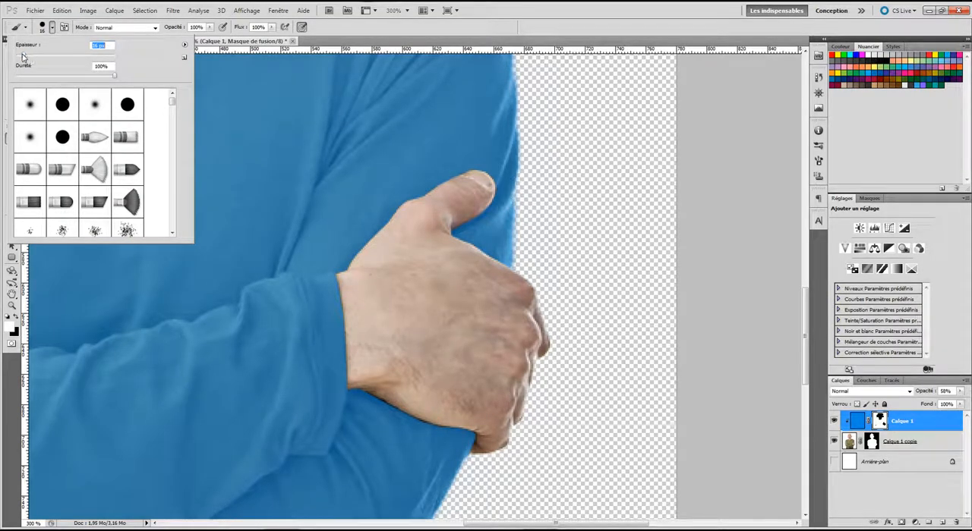
pyautogui.click(502, 187)
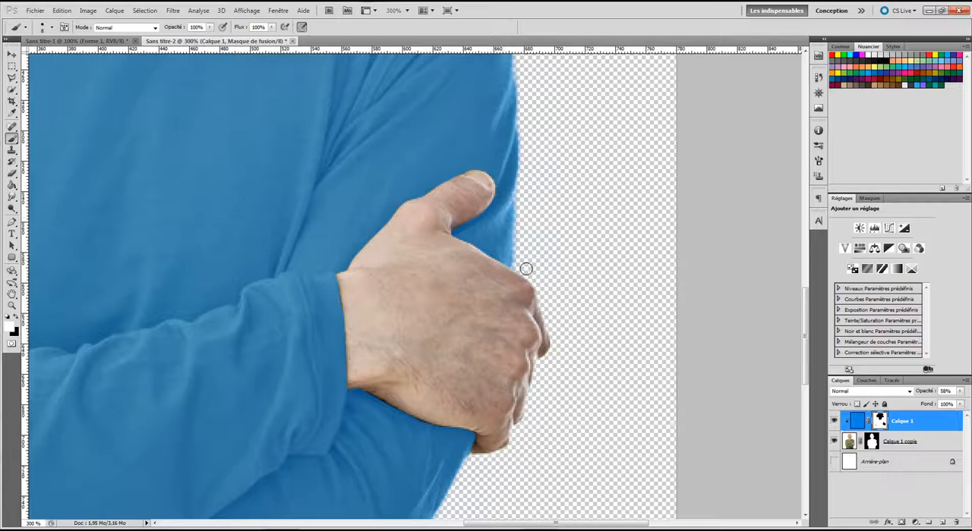
pyautogui.moveTo(474, 277); pyautogui.dragTo(513, 254)
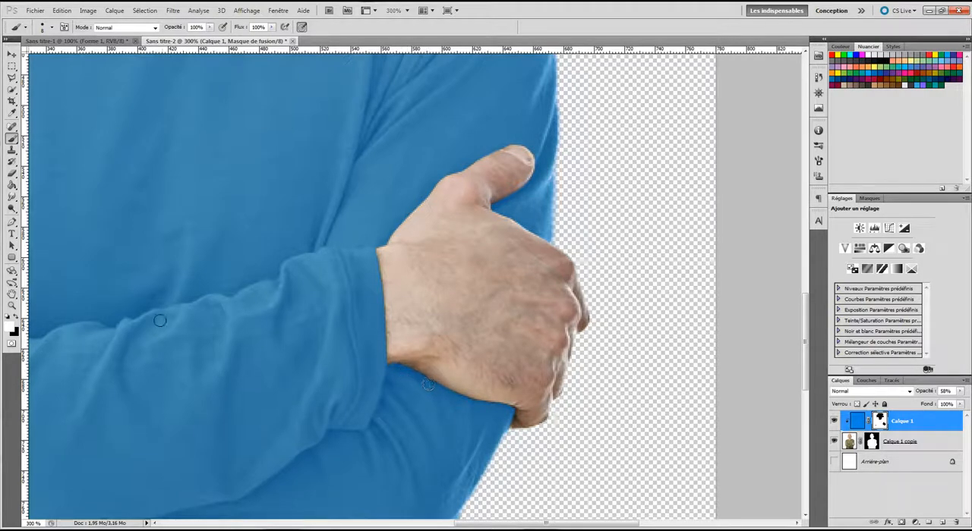
# Step: Fit the whole image in view and raise the opacity of the blue layer Calque 1 to 100%
pyautogui.click(12, 55)
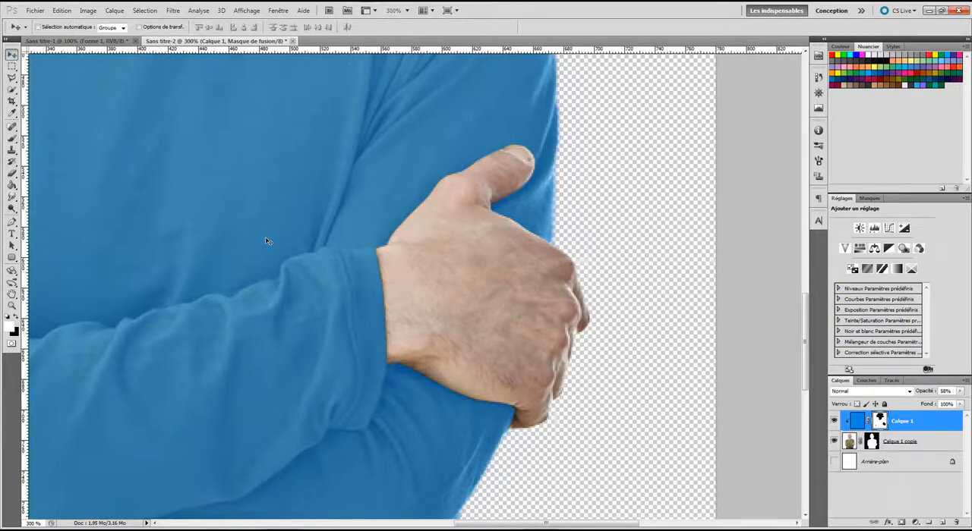
pyautogui.hotkey('ctrl', '0')
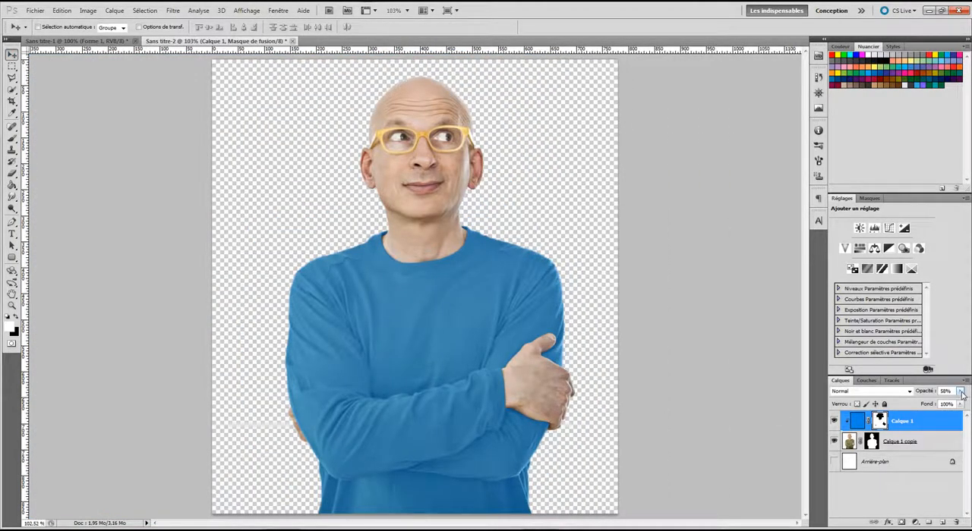
pyautogui.moveTo(961, 393)
pyautogui.mouseDown()
pyautogui.moveTo(958, 405)
pyautogui.moveTo(971, 406)
pyautogui.mouseUp()
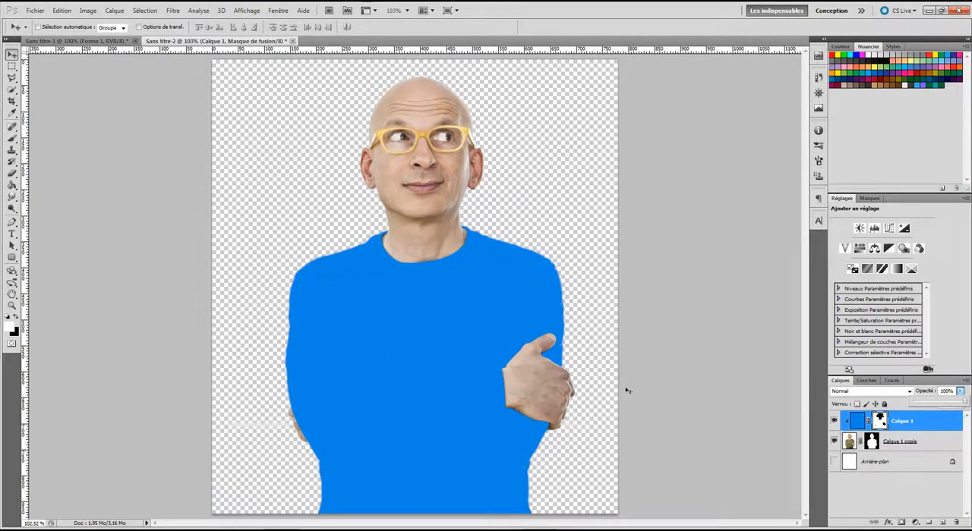
# Step: Target the colour fill of Calque 1 instead of its mask and set the layer's blending mode to Couleur
pyautogui.click(856, 420)
pyautogui.click(906, 392)
pyautogui.click(908, 392)
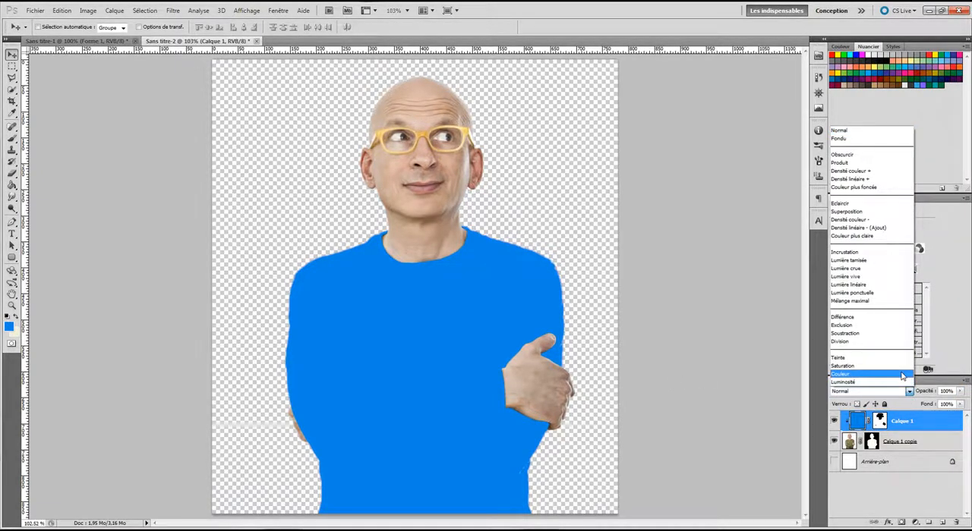
pyautogui.click(842, 375)
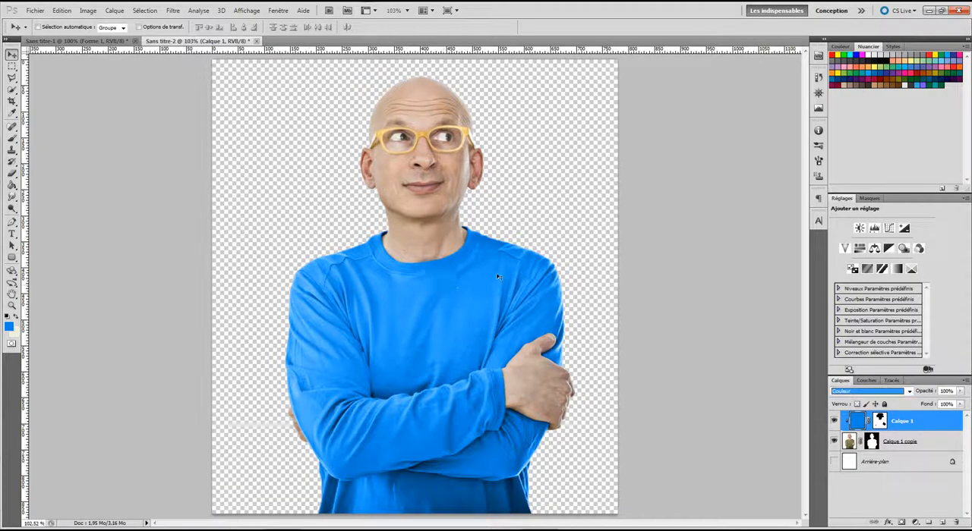